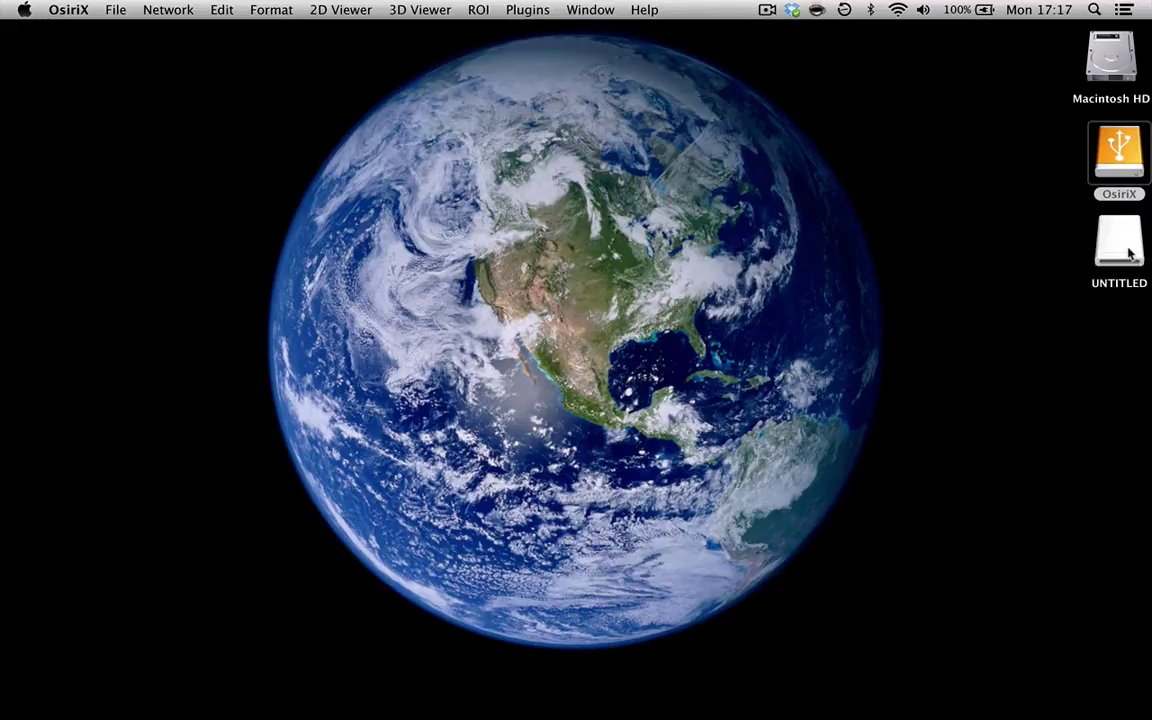
Browse the UNTITLED and OsiriX drives to check their contents.
double_click(1122, 243)
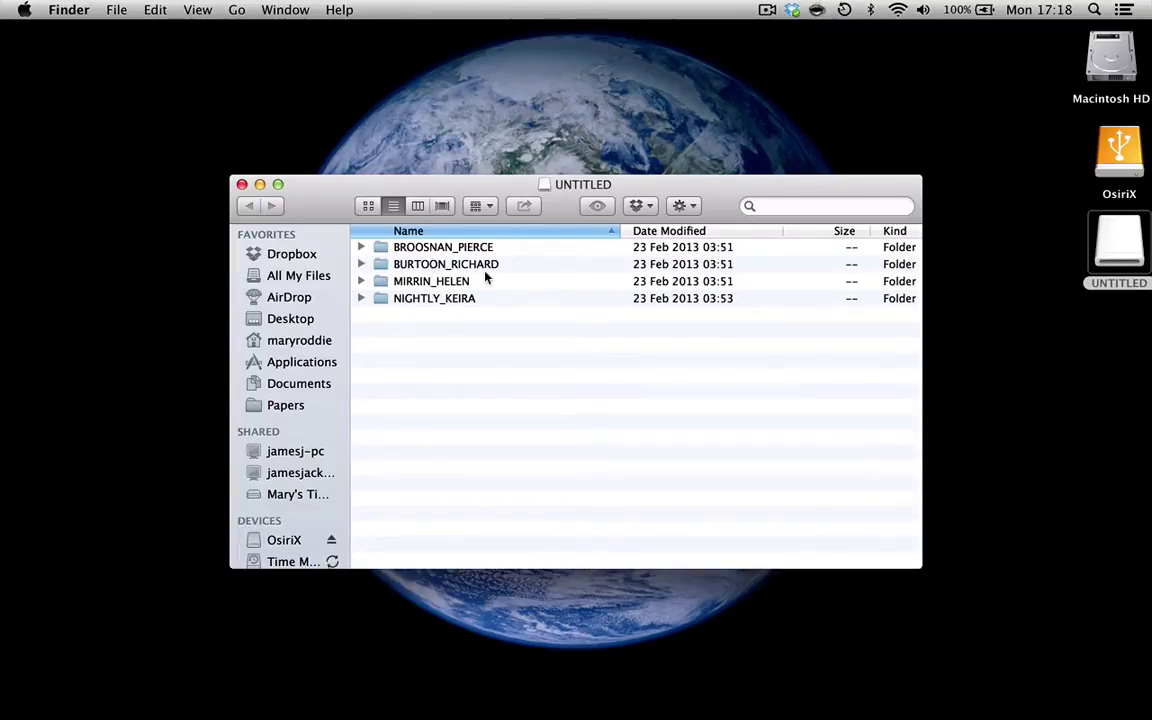
click(241, 184)
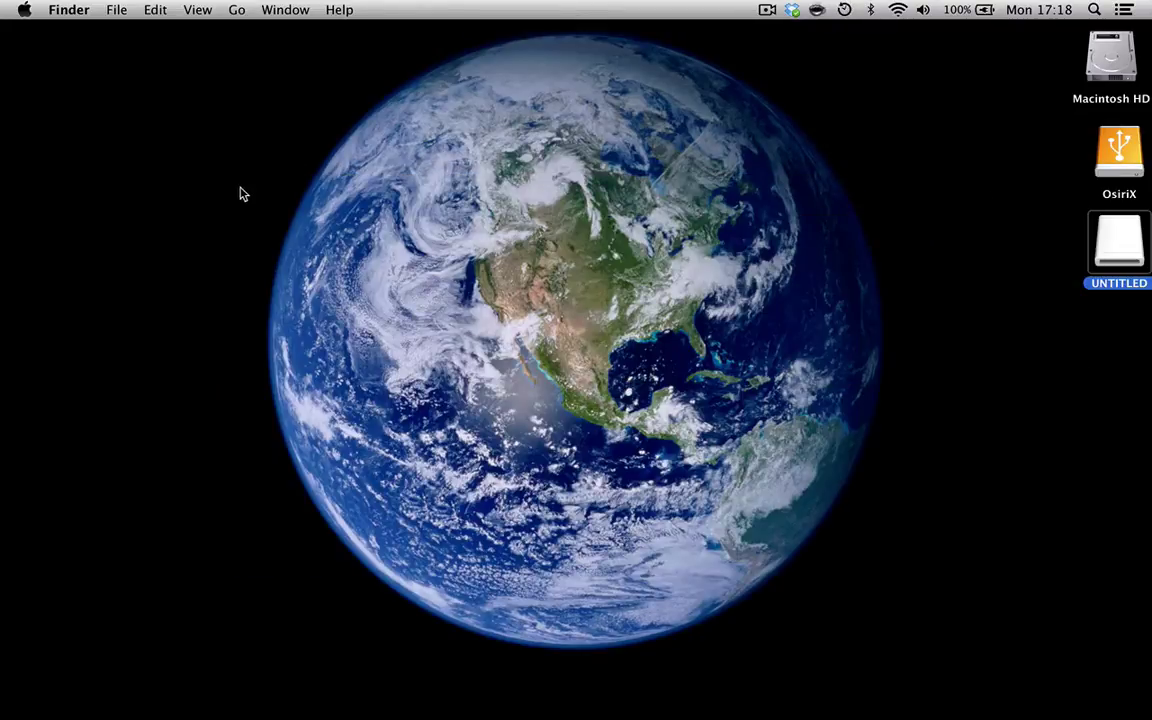
double_click(1117, 160)
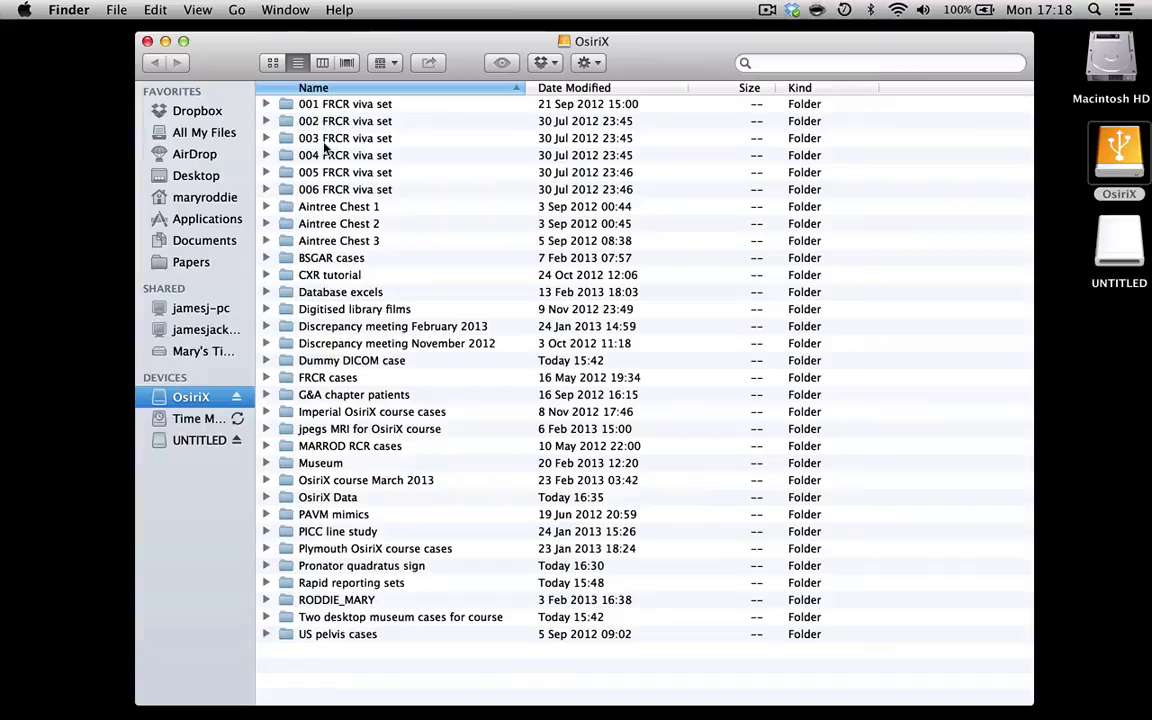
click(147, 42)
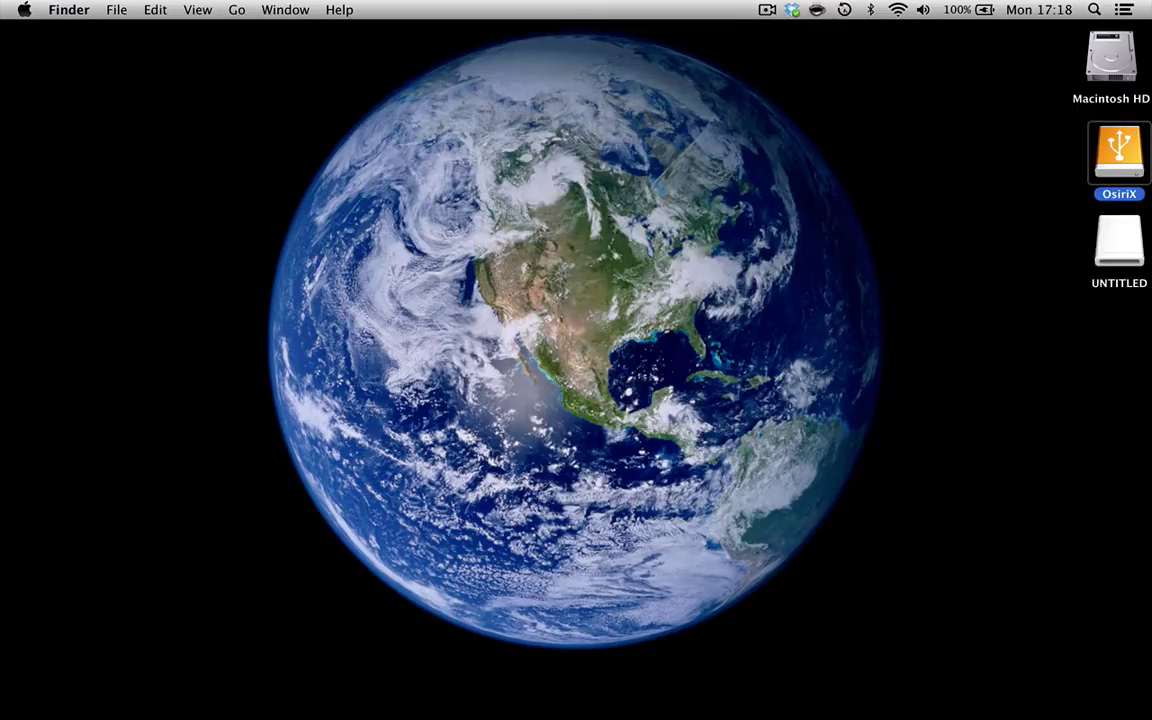
In OsiriX, choose three patient folders from UNTITLED for import.
click(470, 698)
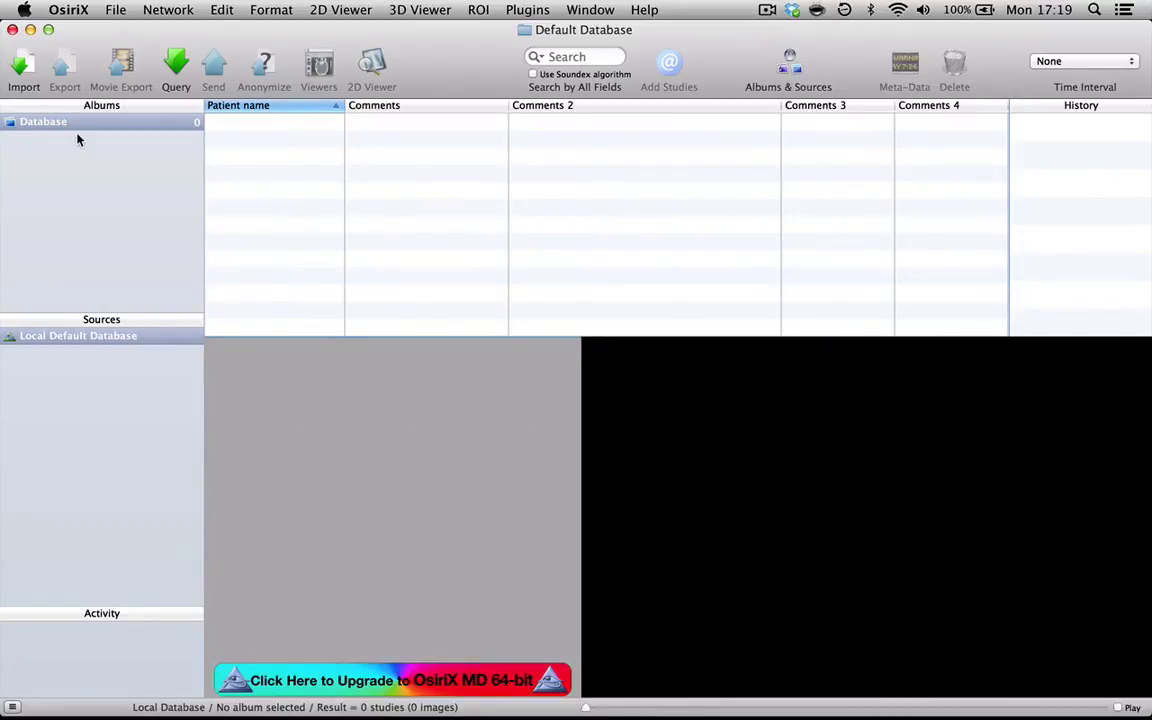
click(26, 66)
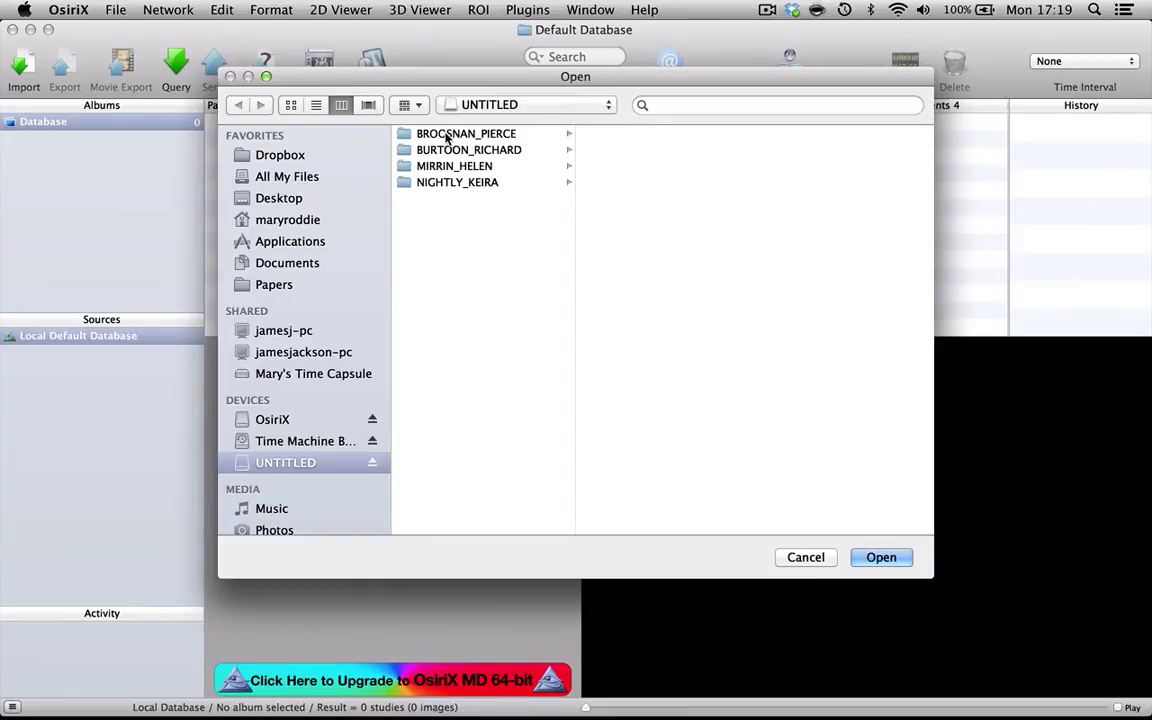
click(404, 132)
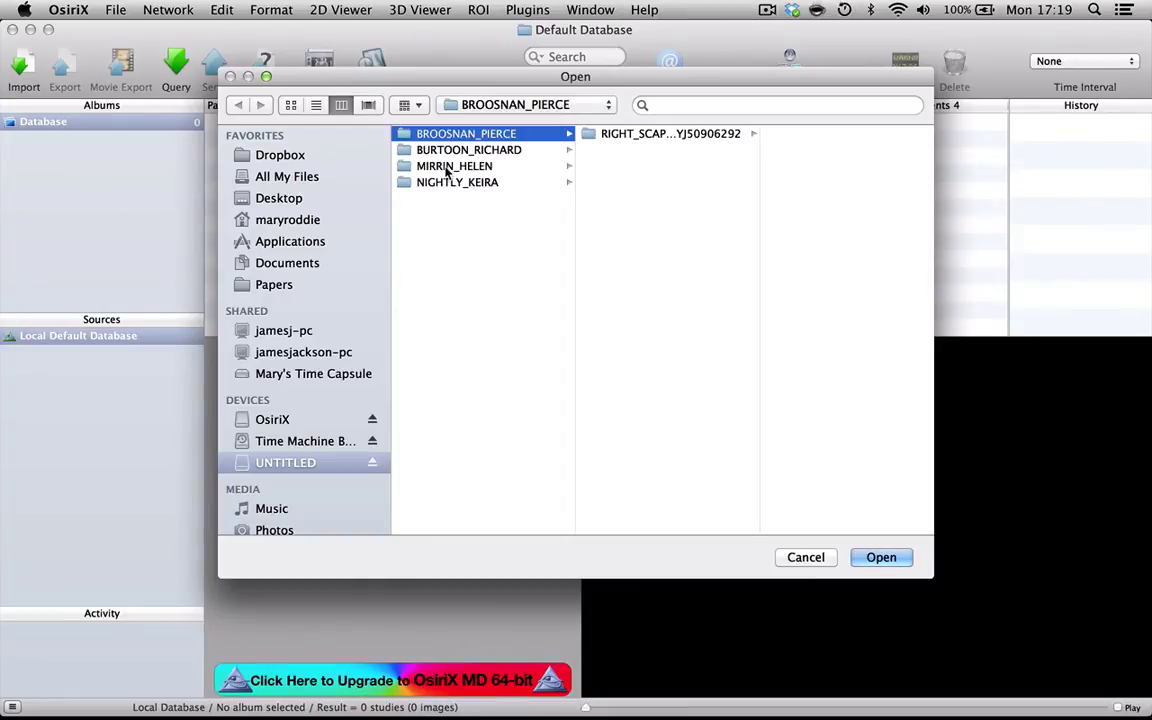
shift+click(447, 168)
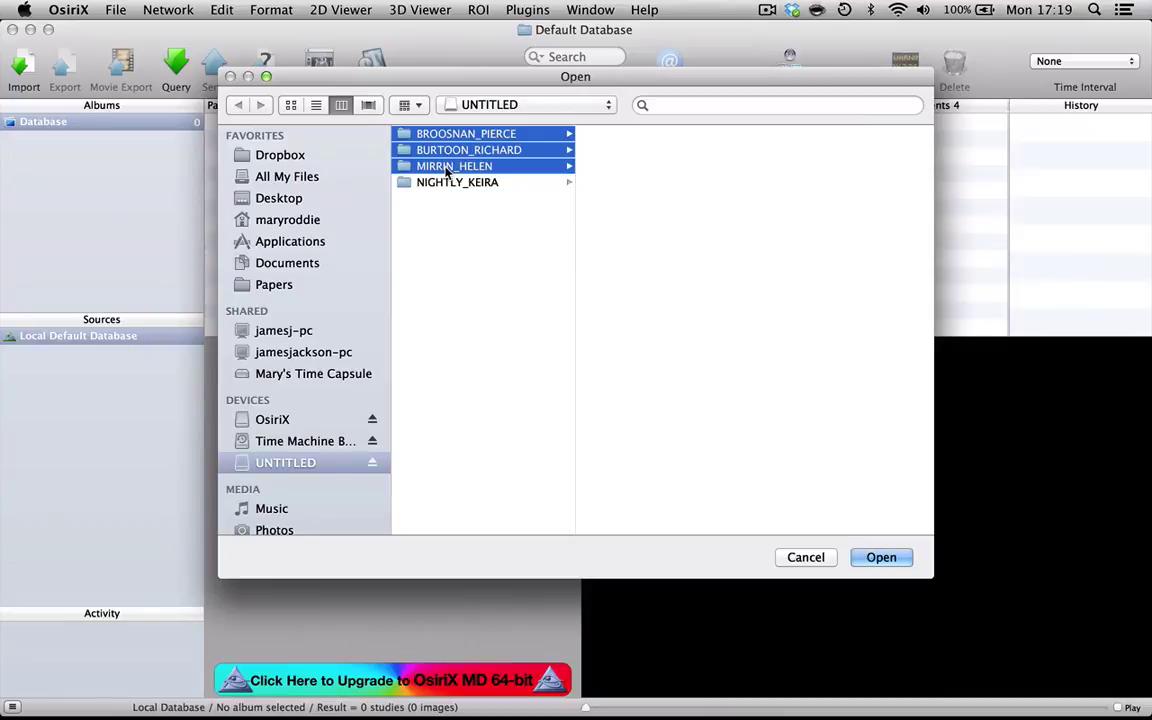
click(881, 558)
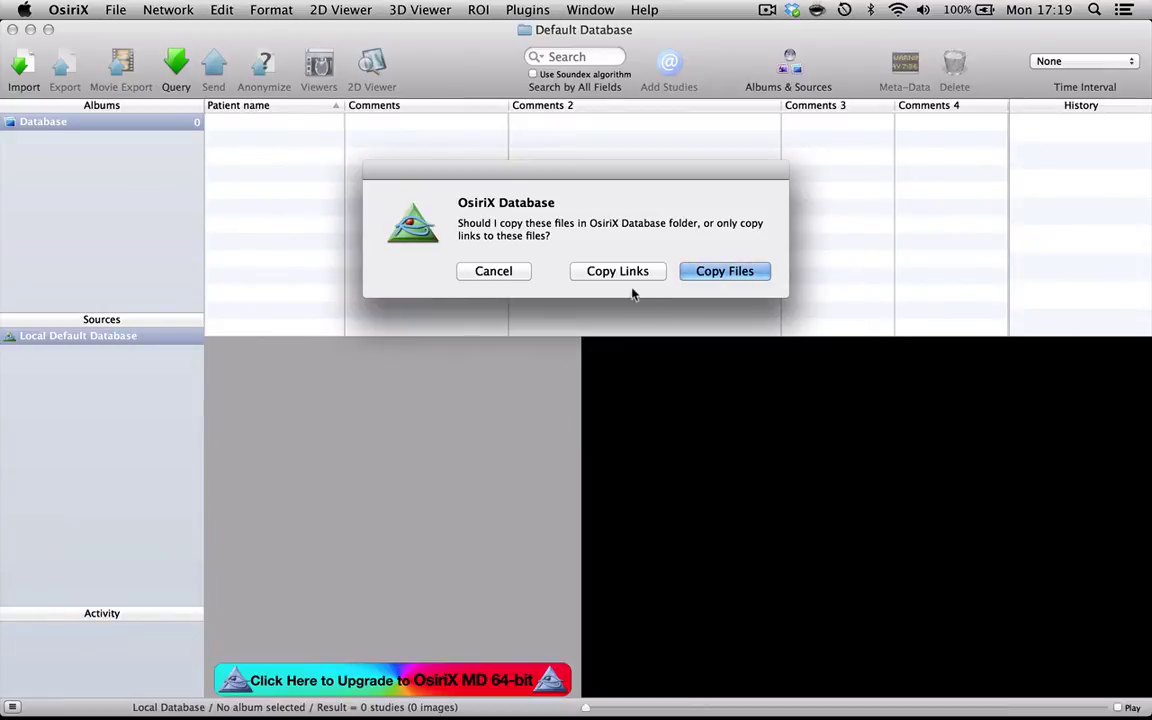
Copy the files into the database, then preview the knee, ankle and wrist studies.
click(734, 272)
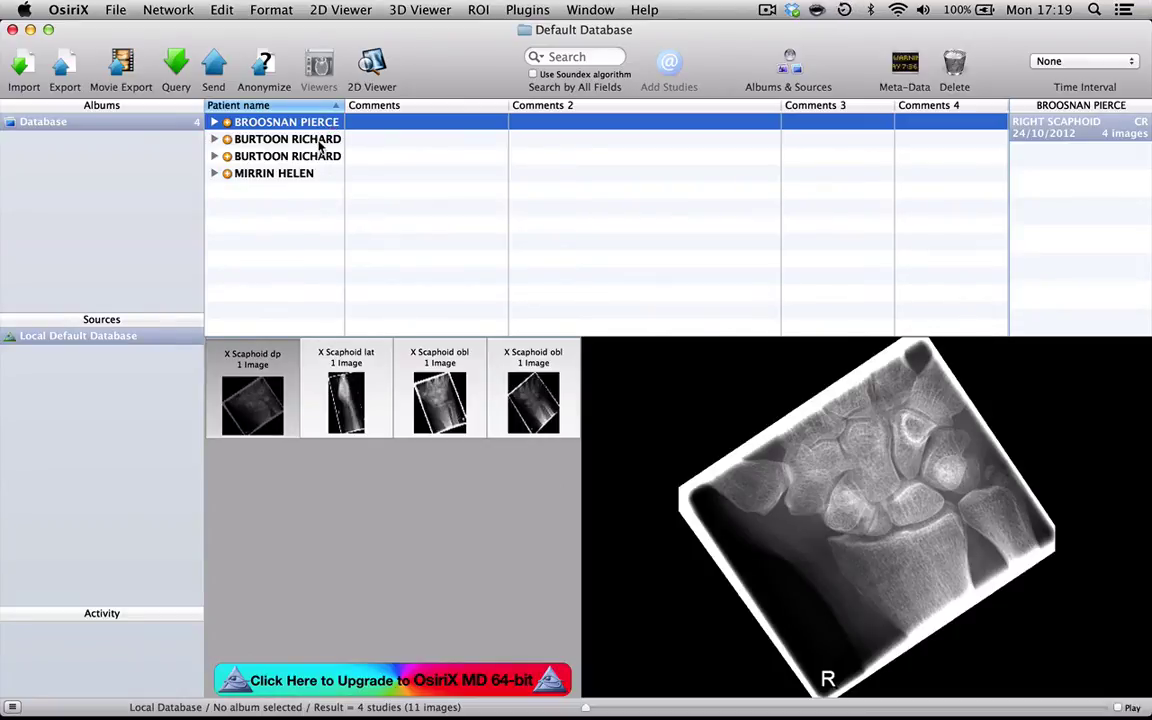
click(290, 139)
click(320, 156)
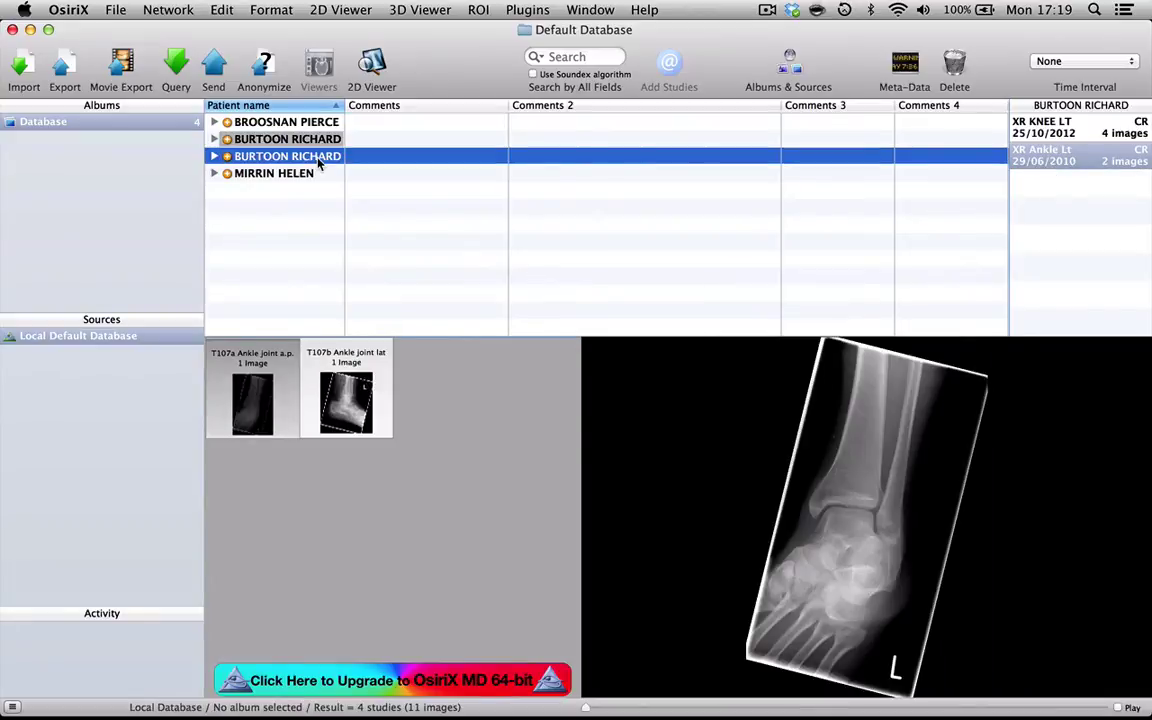
click(313, 174)
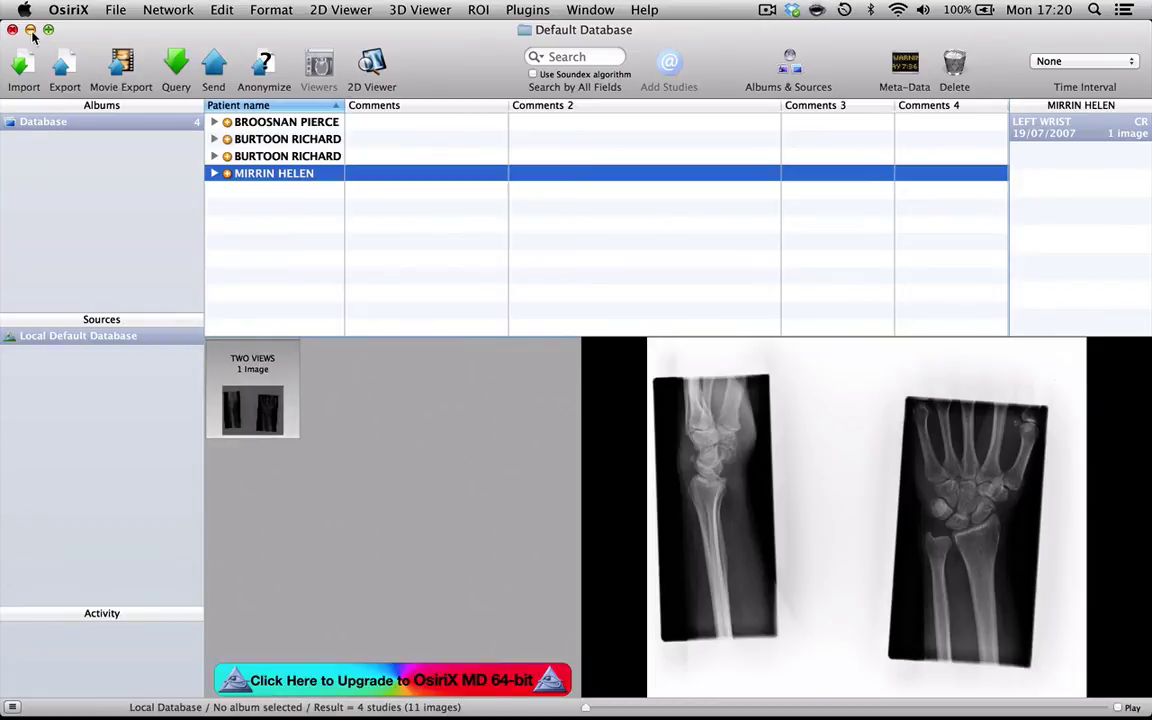
Minimize the OsiriX window and open the OsiriX drive in Finder.
click(31, 30)
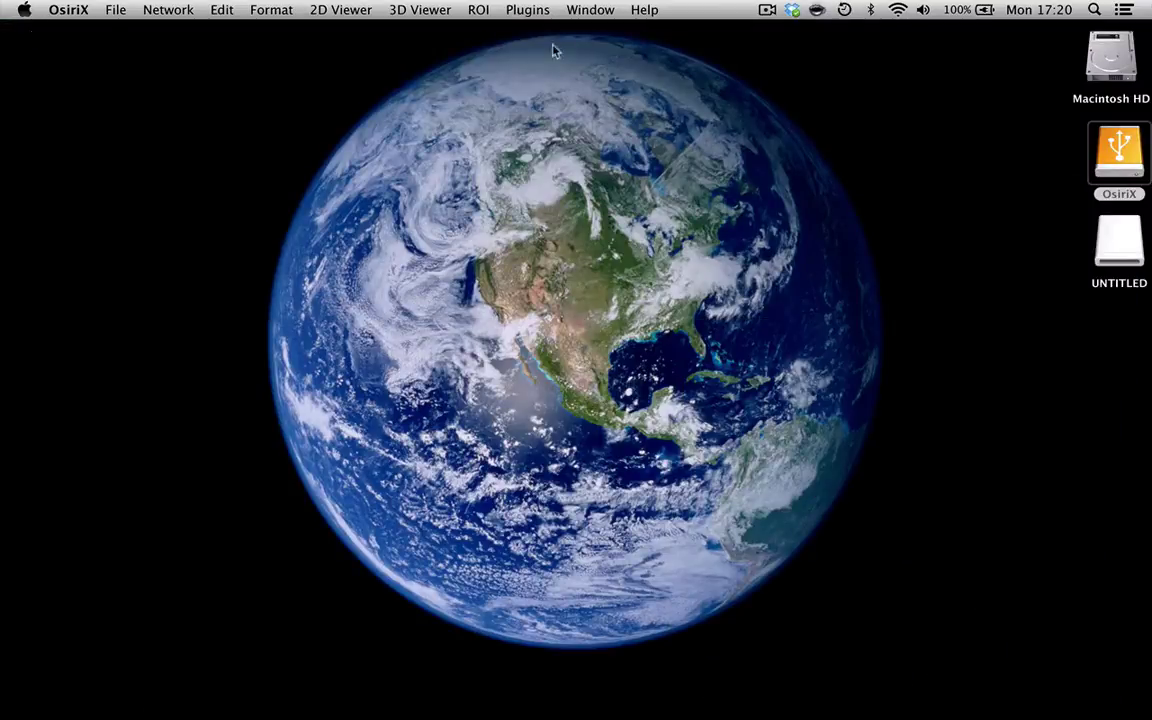
click(1122, 155)
double_click(1122, 155)
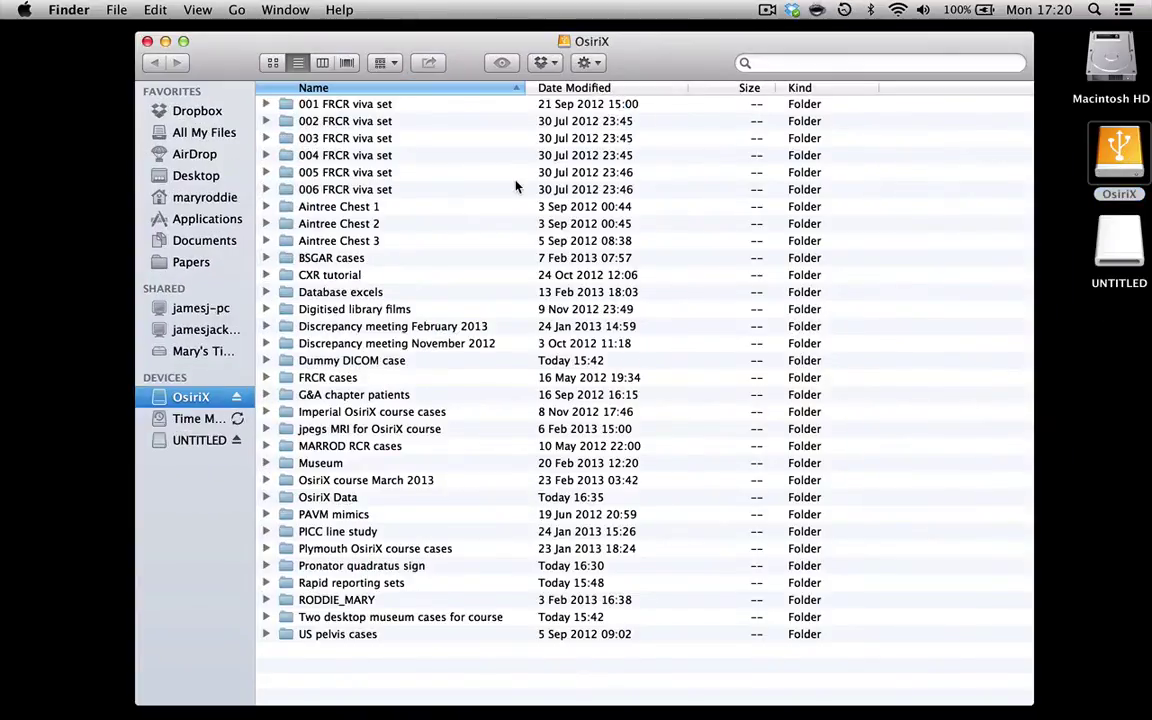
Create a folder named 'Cases for anonymisation' on the OsiriX drive and close the window.
click(117, 12)
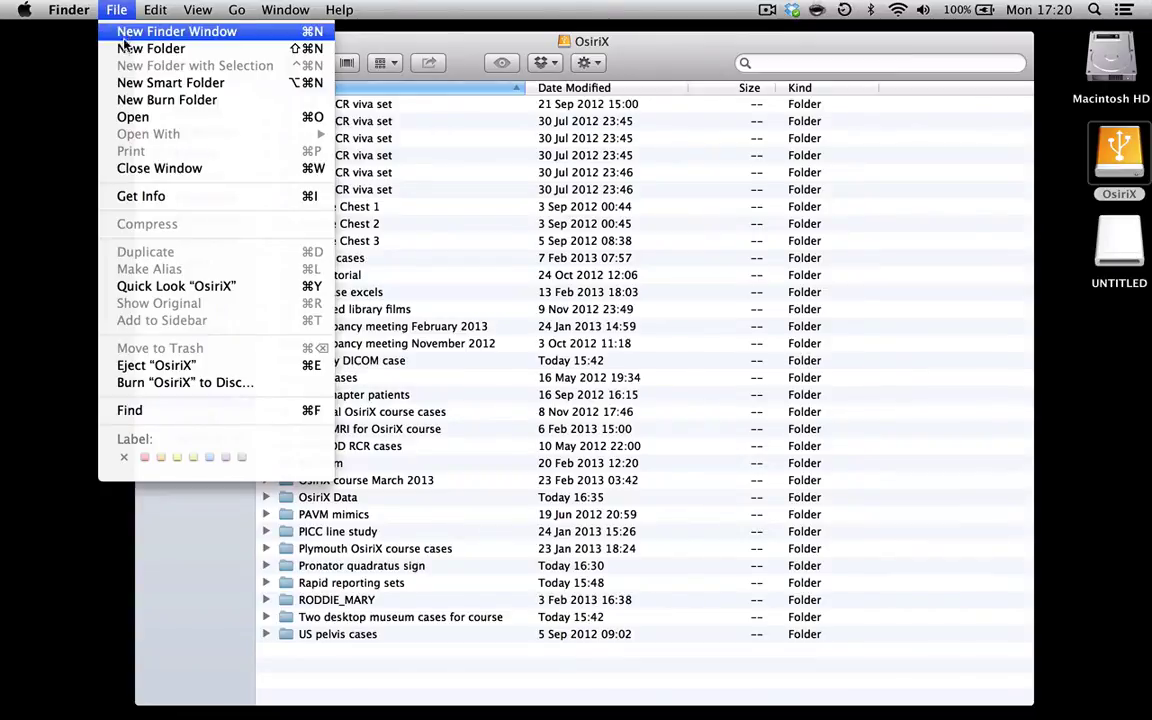
click(125, 49)
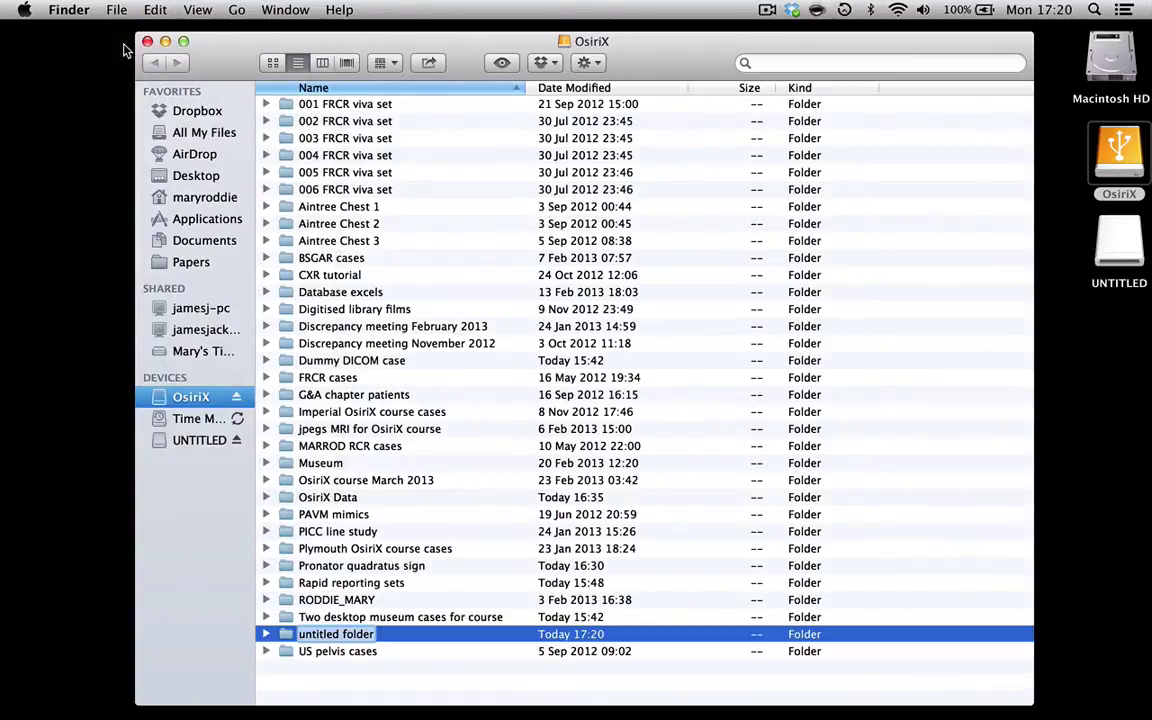
text(Ca)
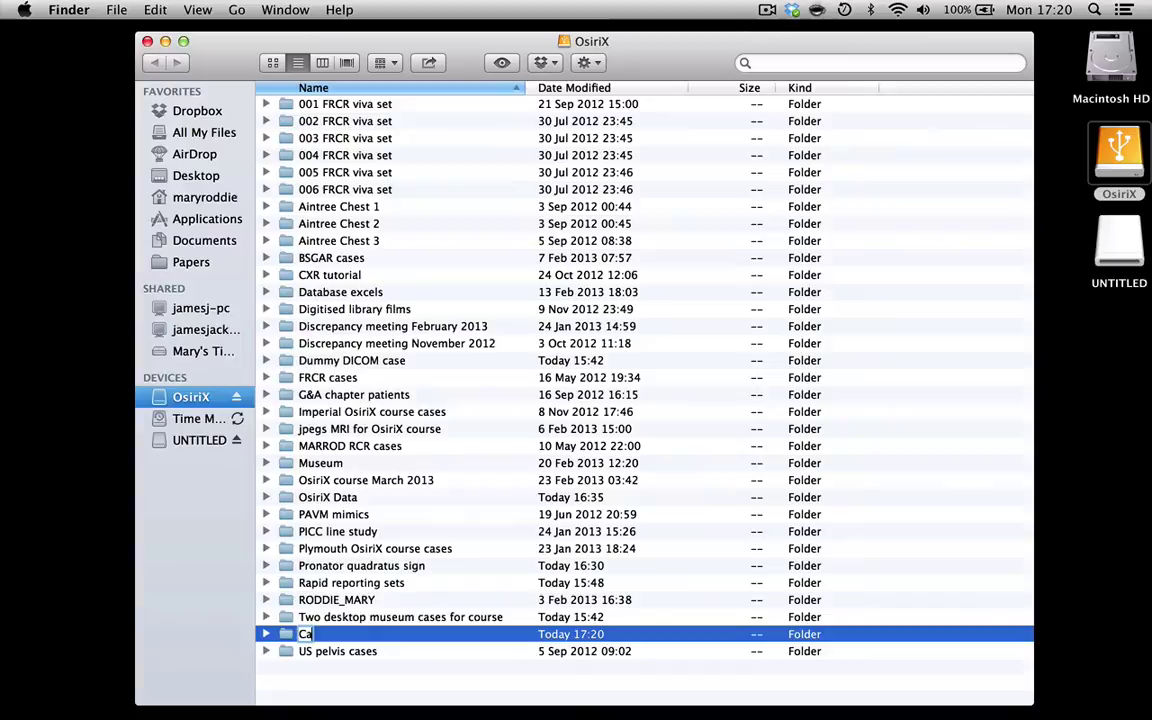
text(ses fo)
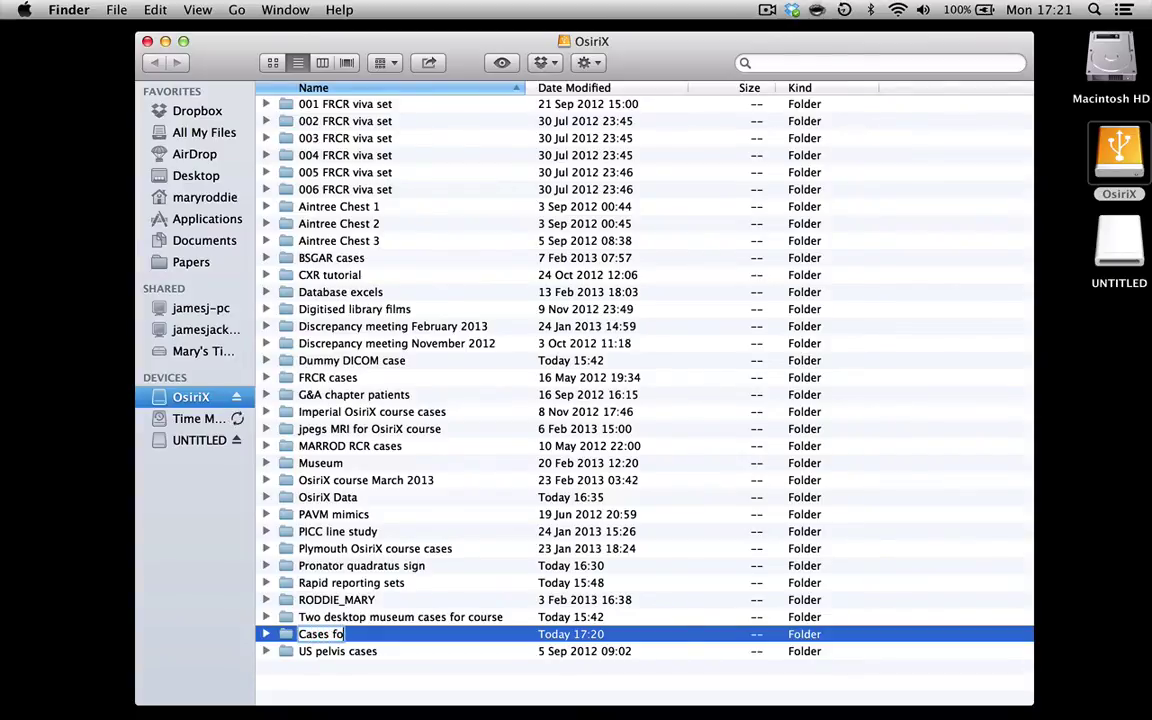
text(r anonymisation)
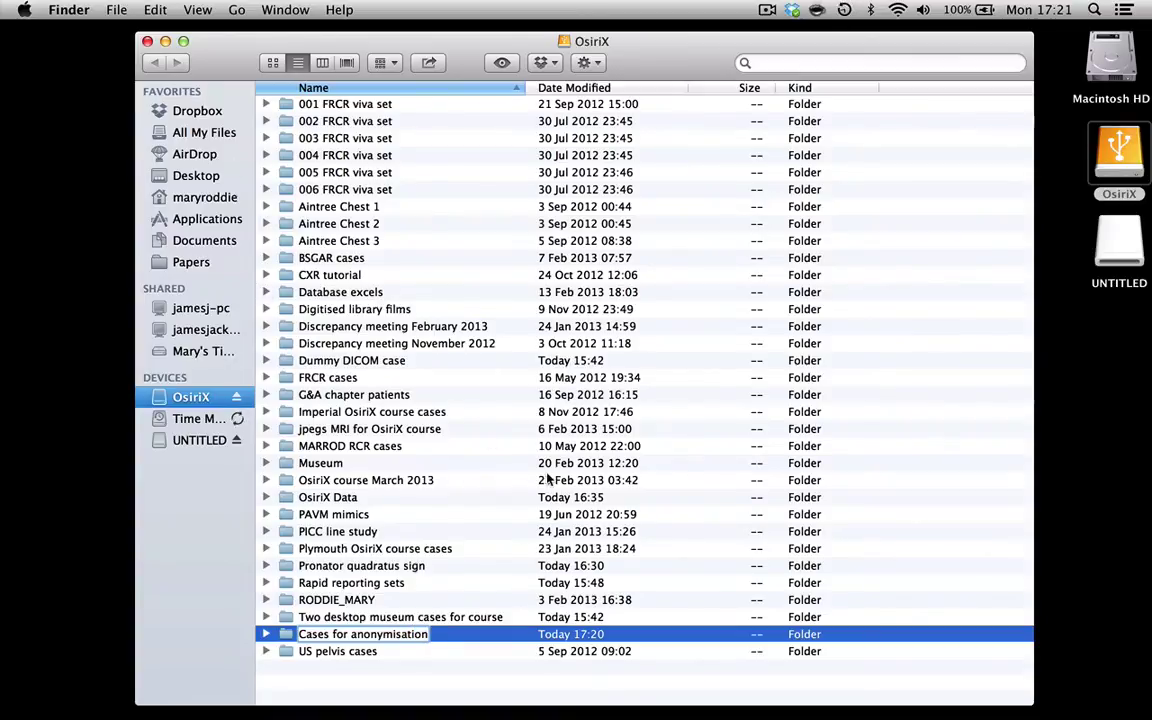
click(954, 467)
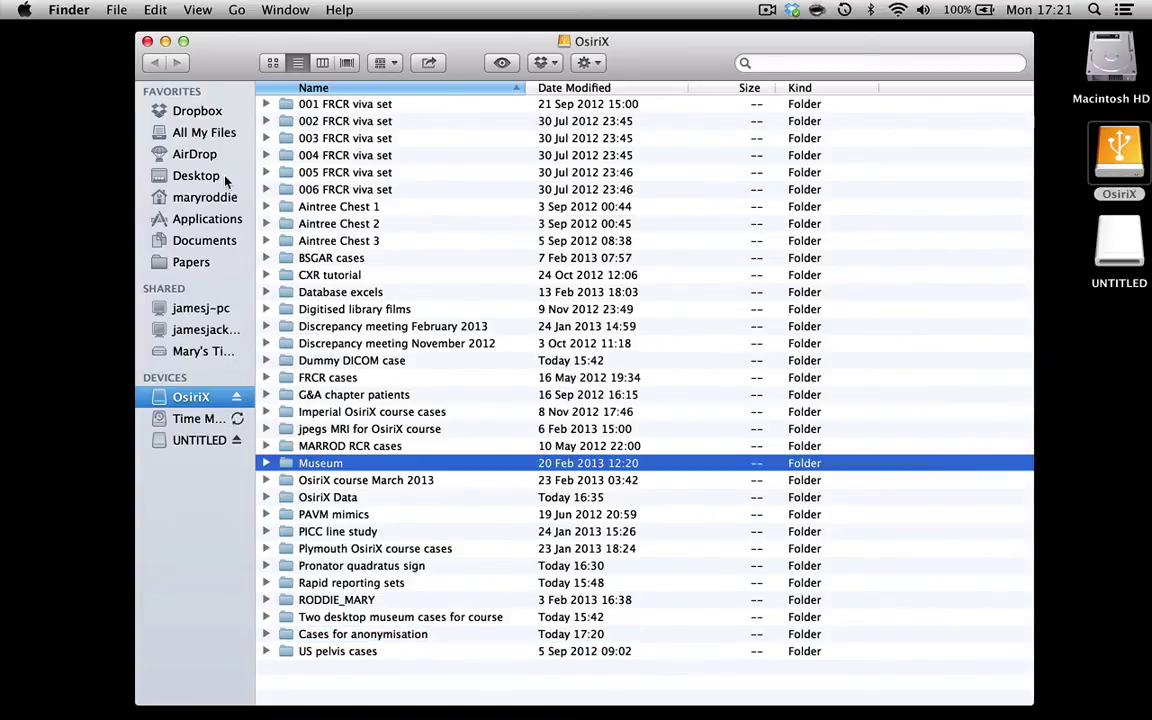
click(147, 42)
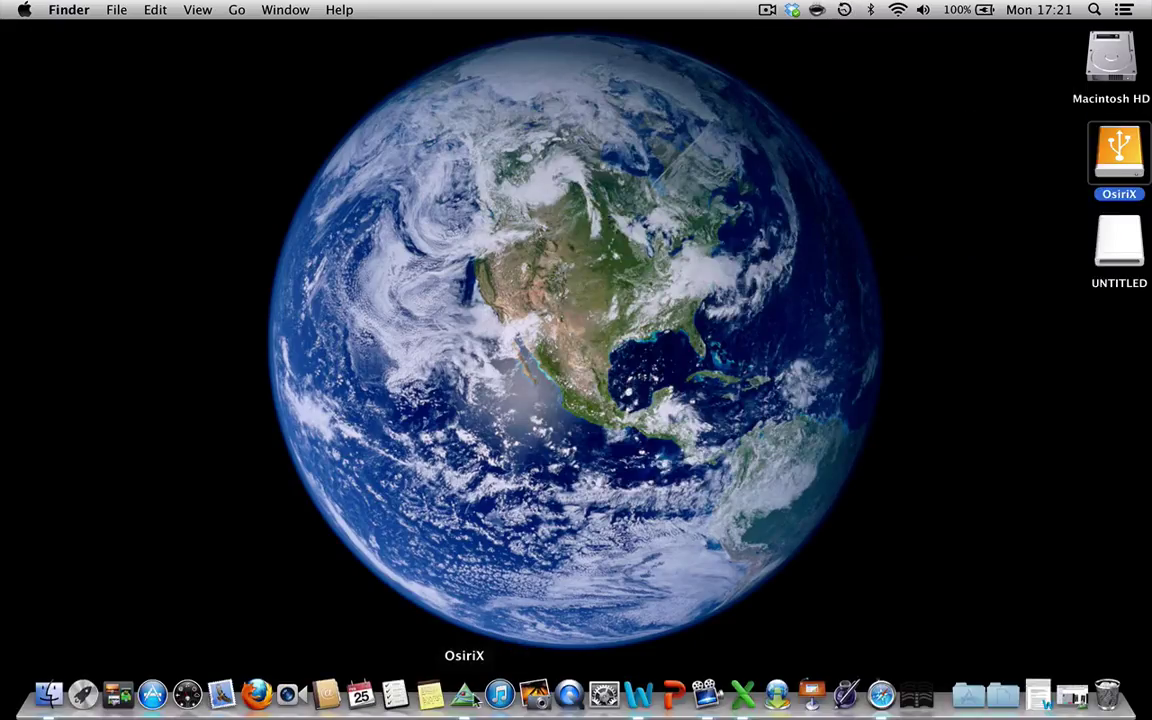
Create a new database folder in 'Cases for anonymisation' on the OsiriX drive.
click(465, 695)
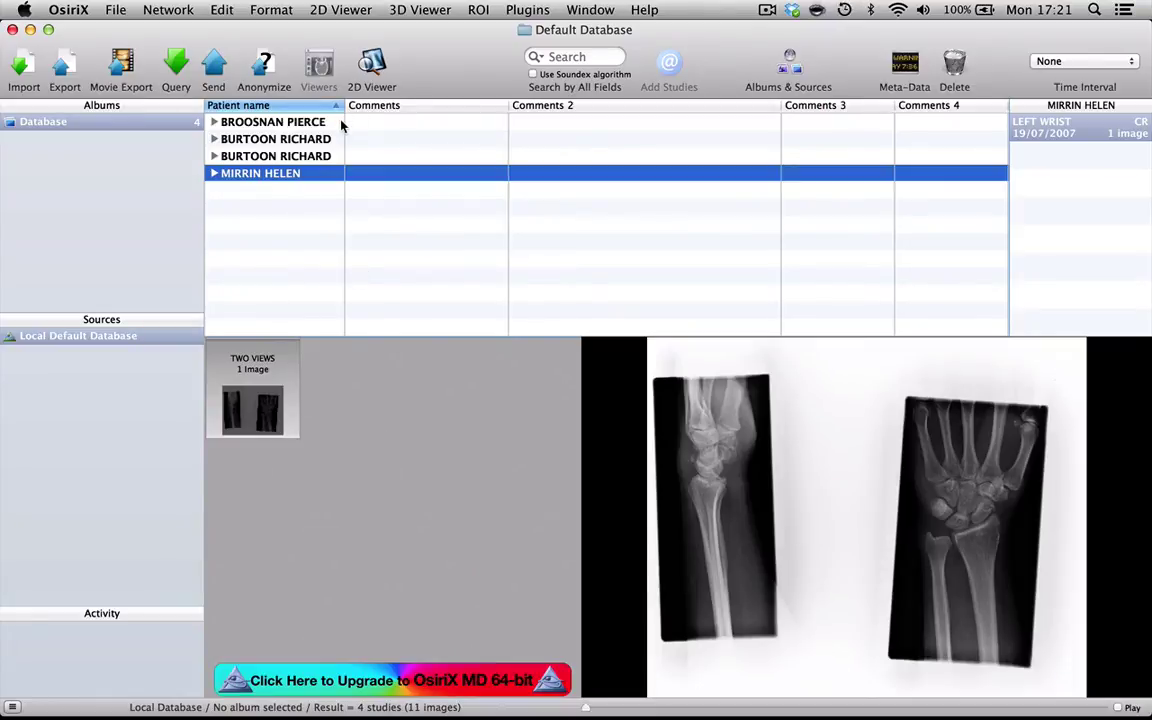
click(117, 10)
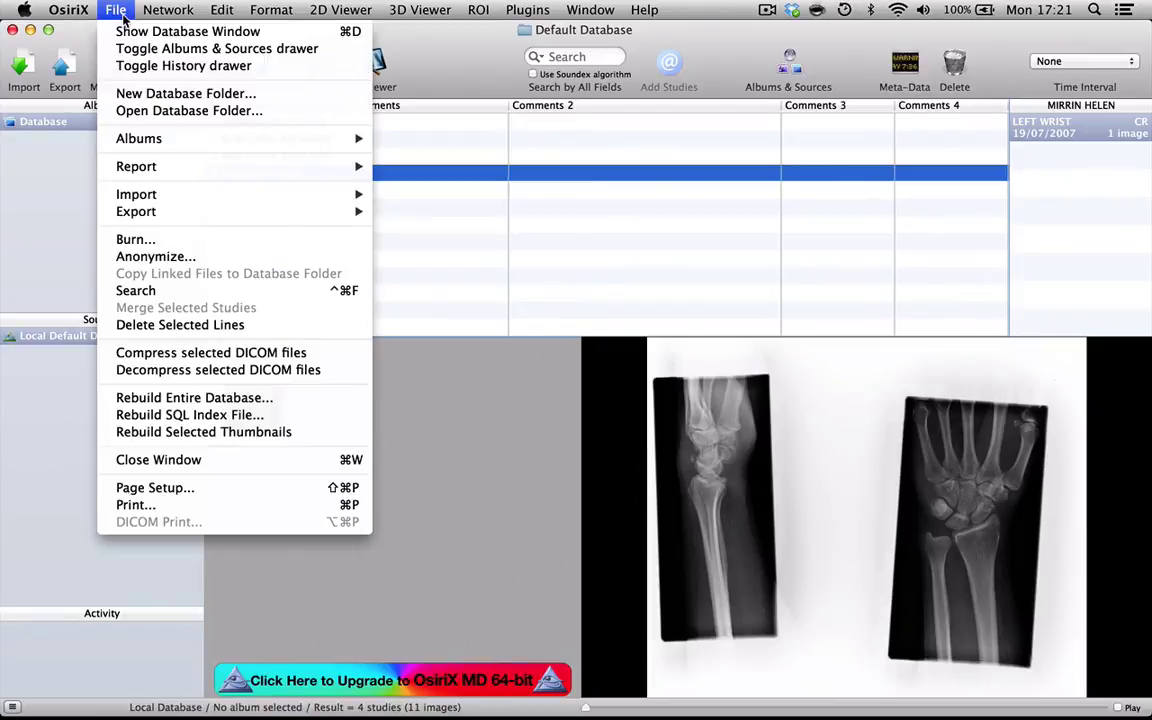
click(140, 95)
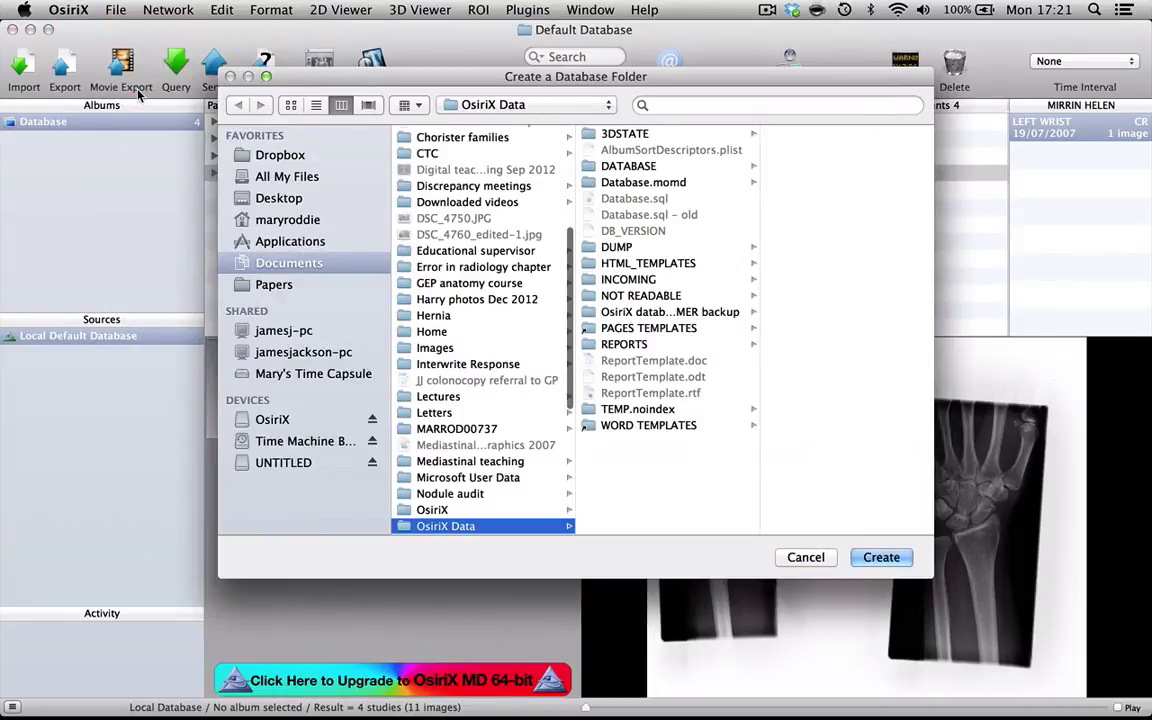
click(292, 422)
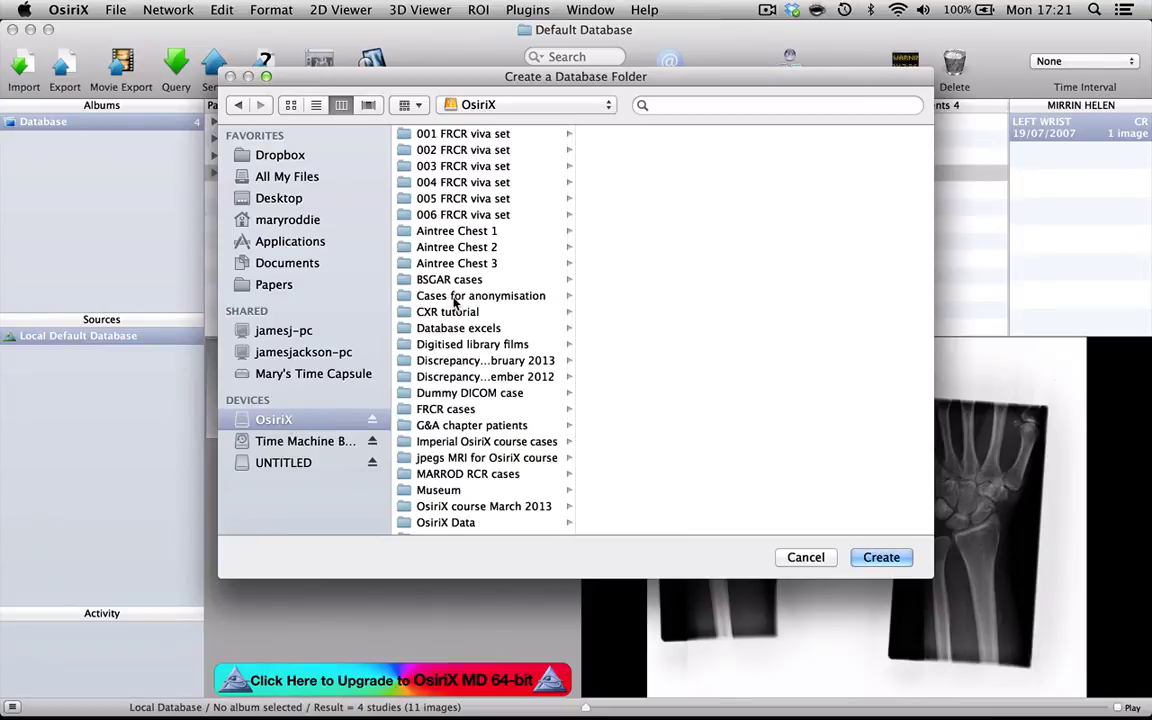
click(455, 297)
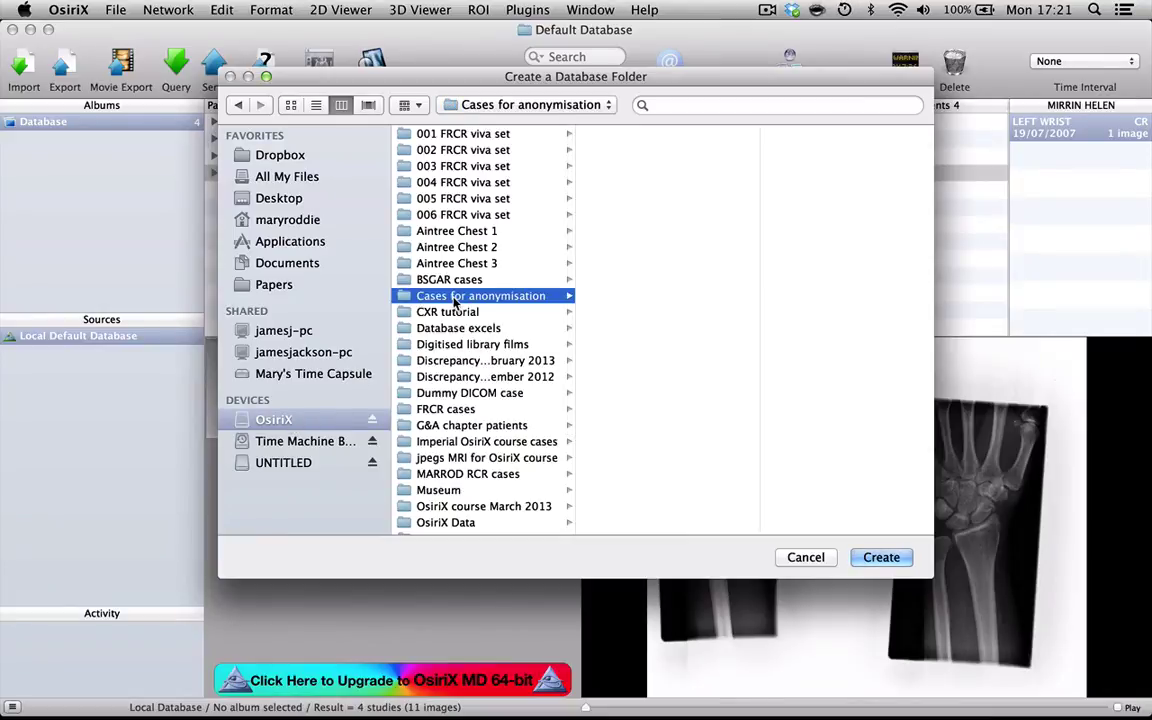
click(881, 557)
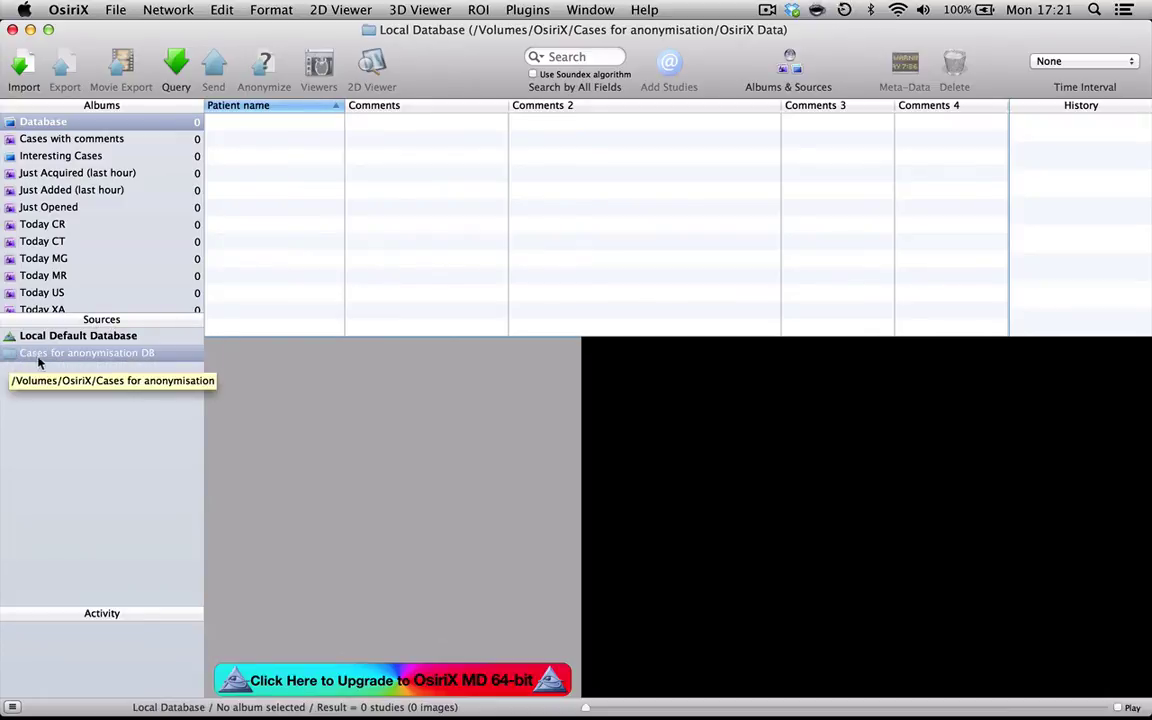
Drag all four patients from the Default Database onto 'Cases for anonymisation DB'.
click(104, 339)
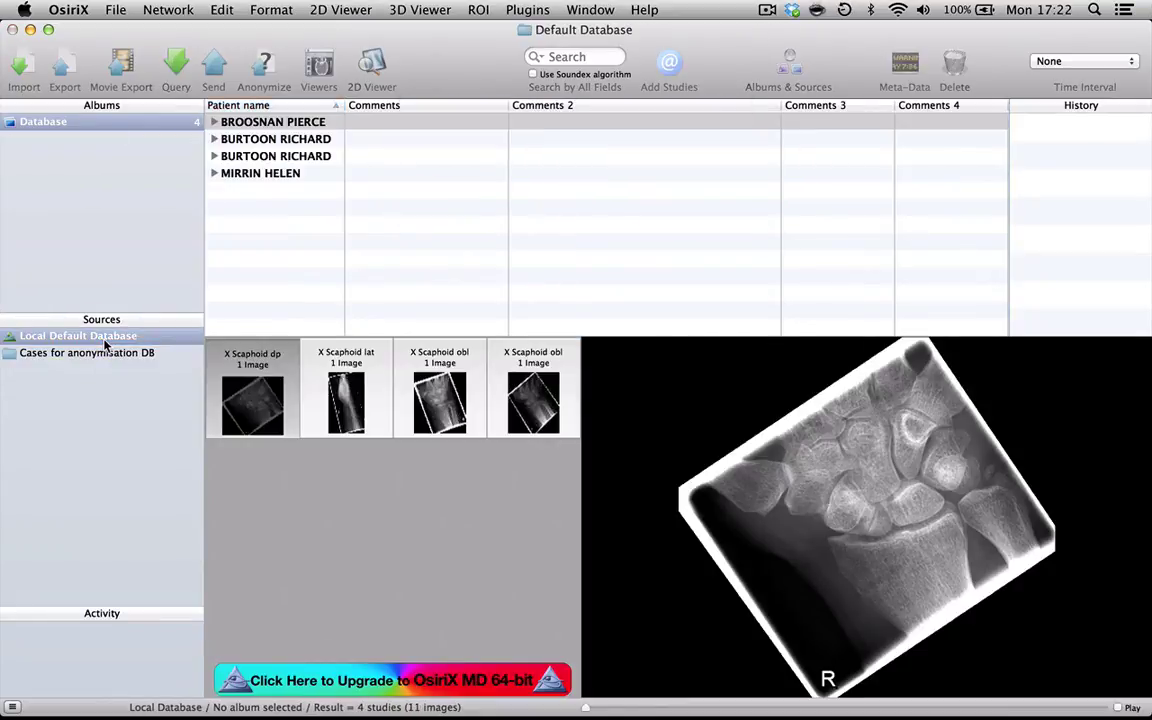
click(247, 123)
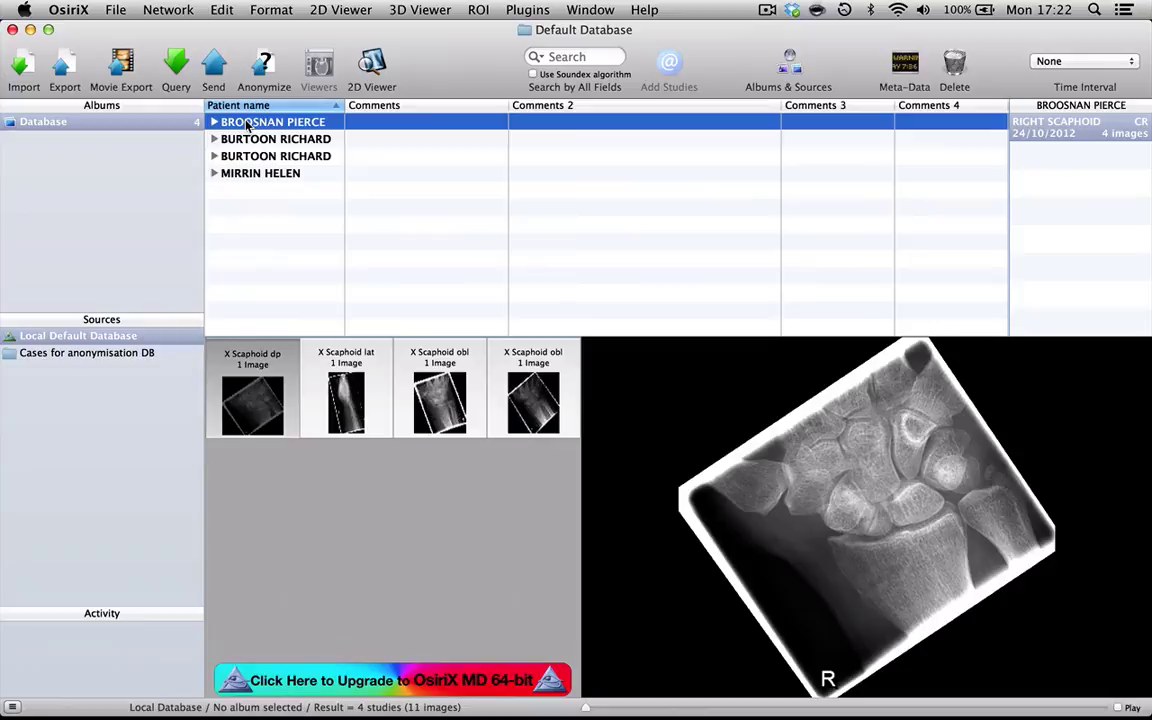
shift+click(247, 174)
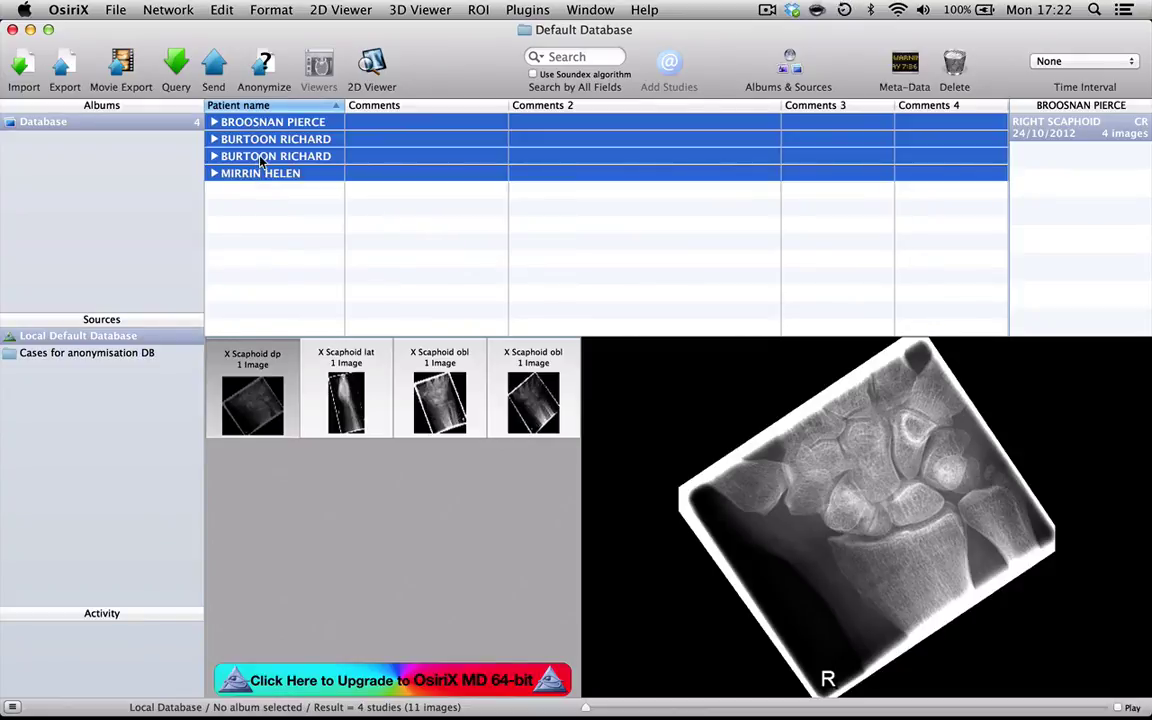
drag(261, 161, 130, 364)
Verify the copies in Cases for anonymisation DB, then return to the Default Database.
click(120, 362)
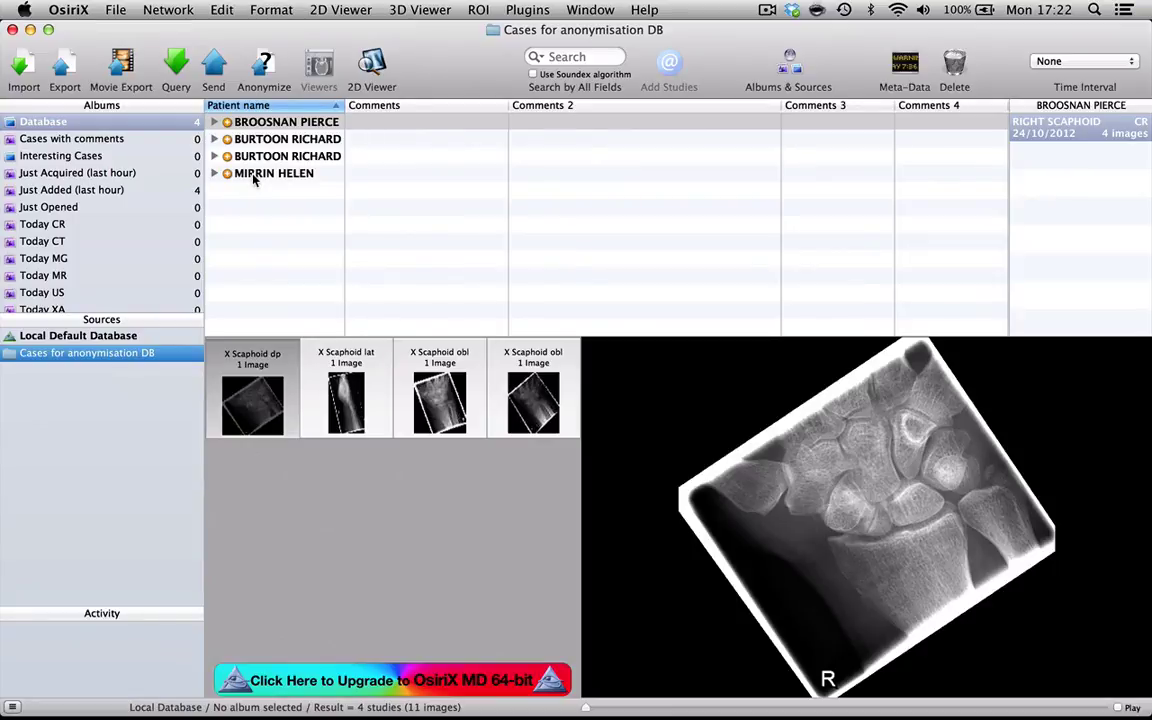
click(127, 340)
click(331, 123)
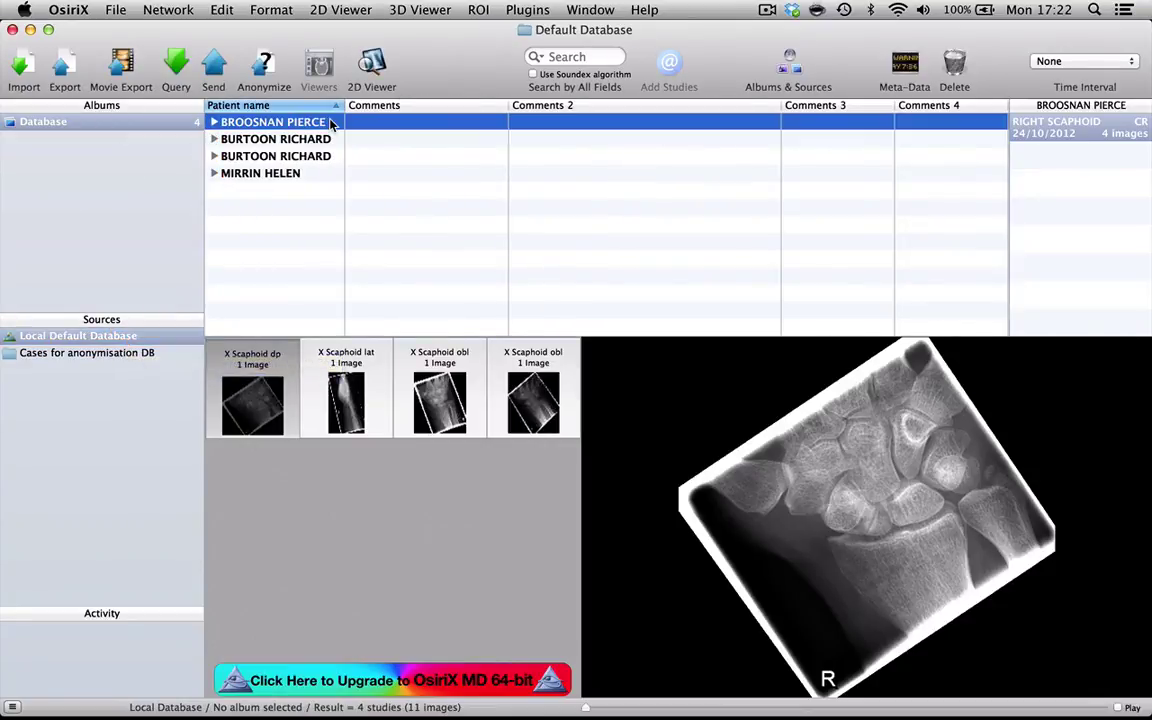
Delete all four selected patient studies from the Default Database using Delete Selected Lines.
shift+click(307, 176)
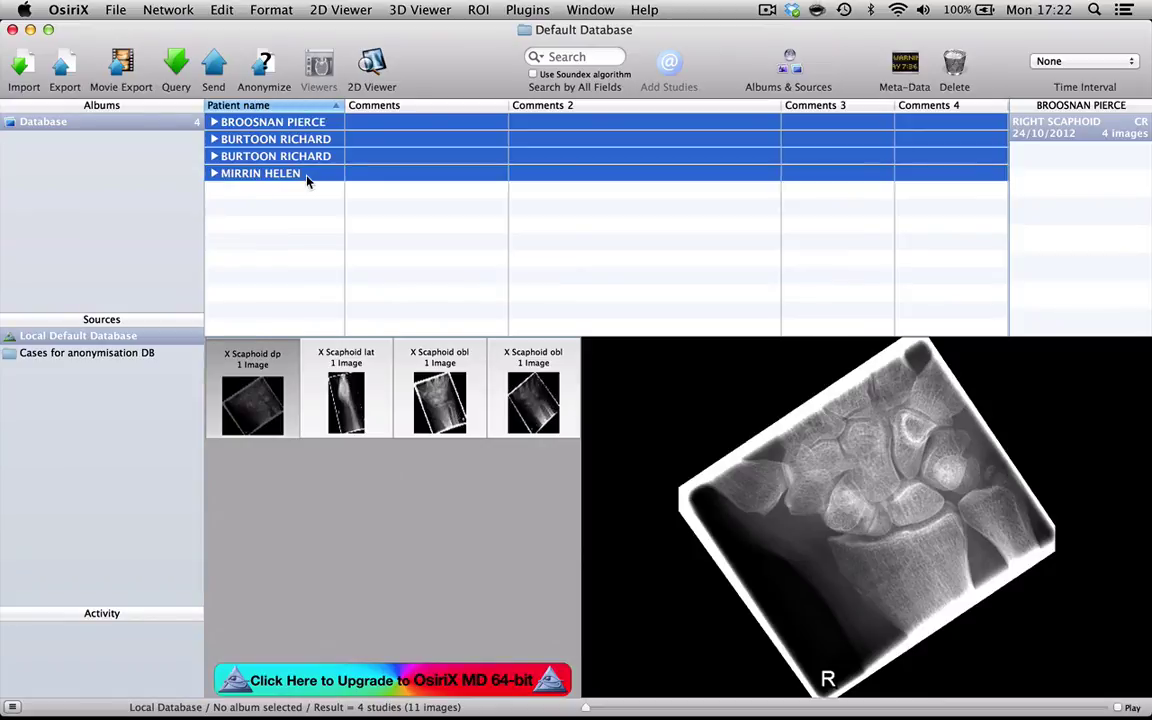
right_click(307, 177)
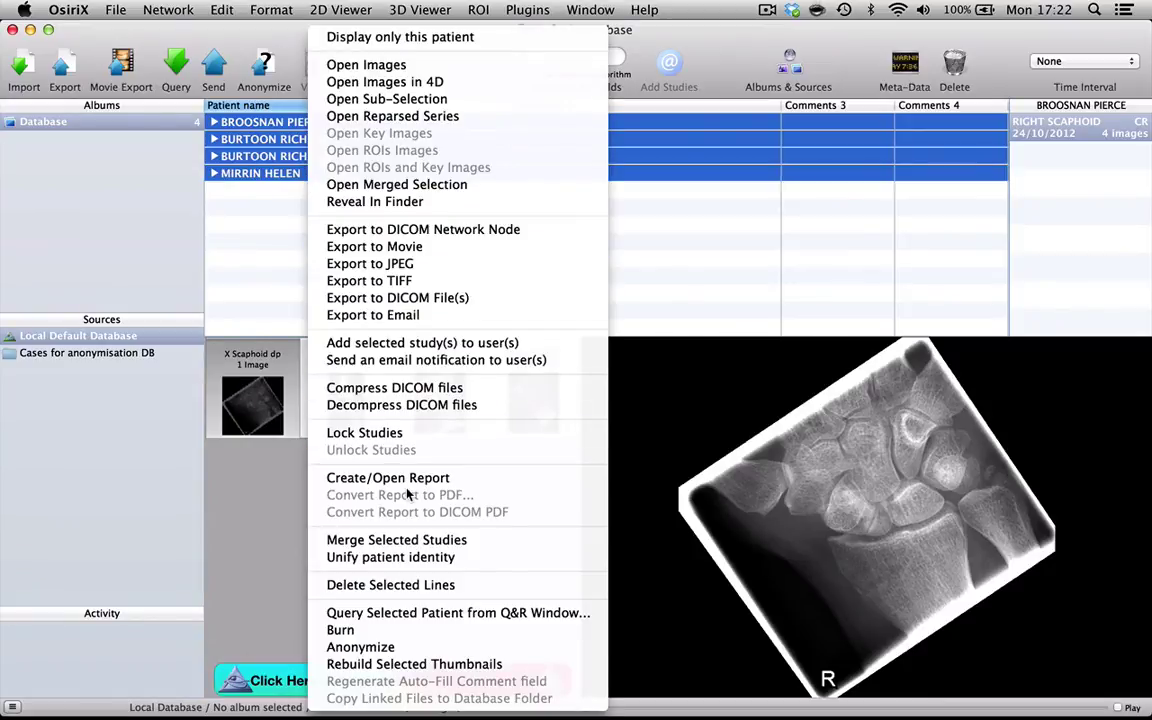
click(415, 585)
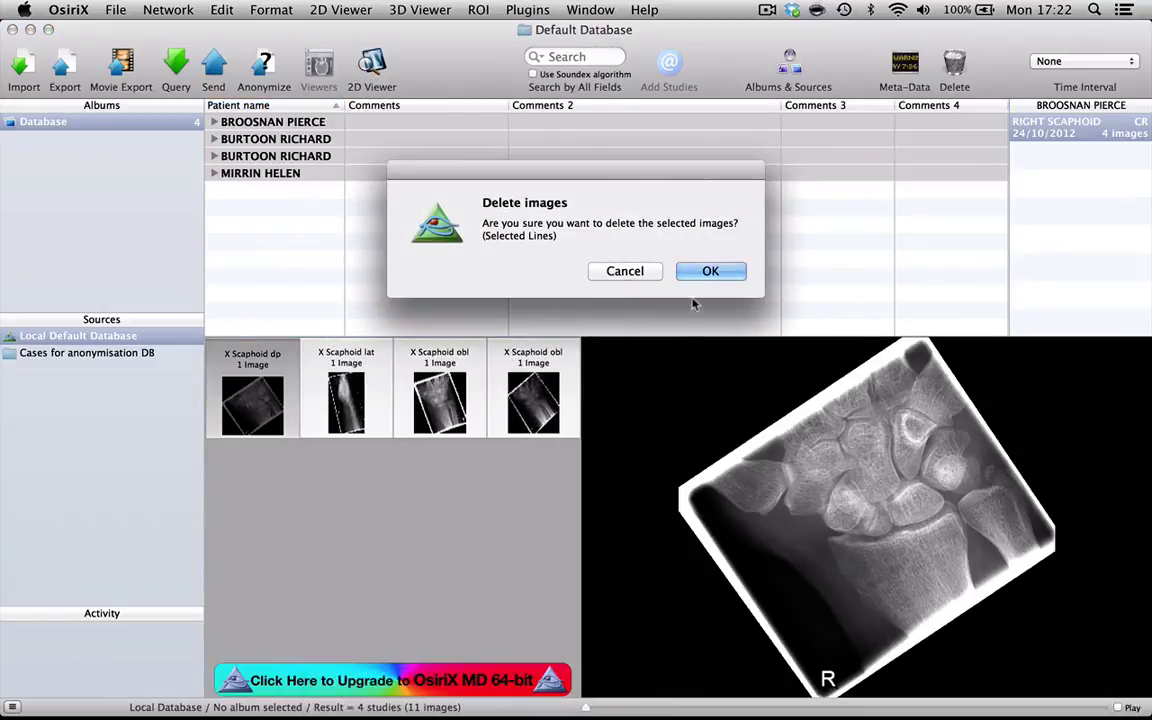
click(711, 272)
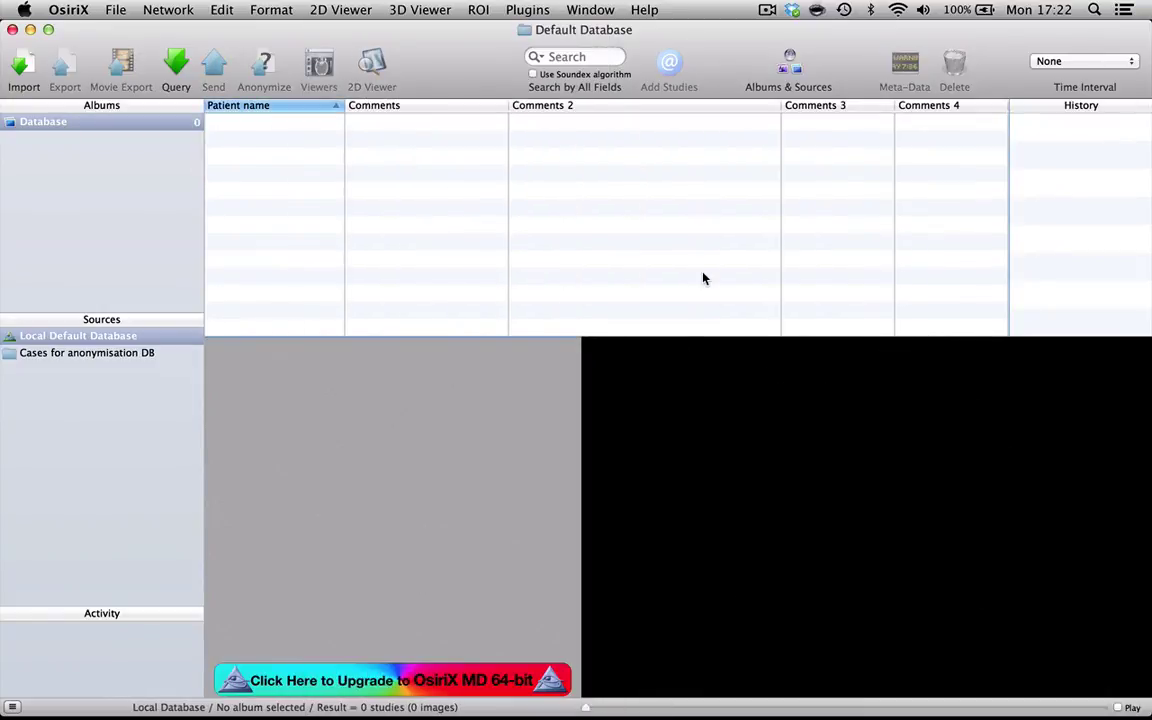